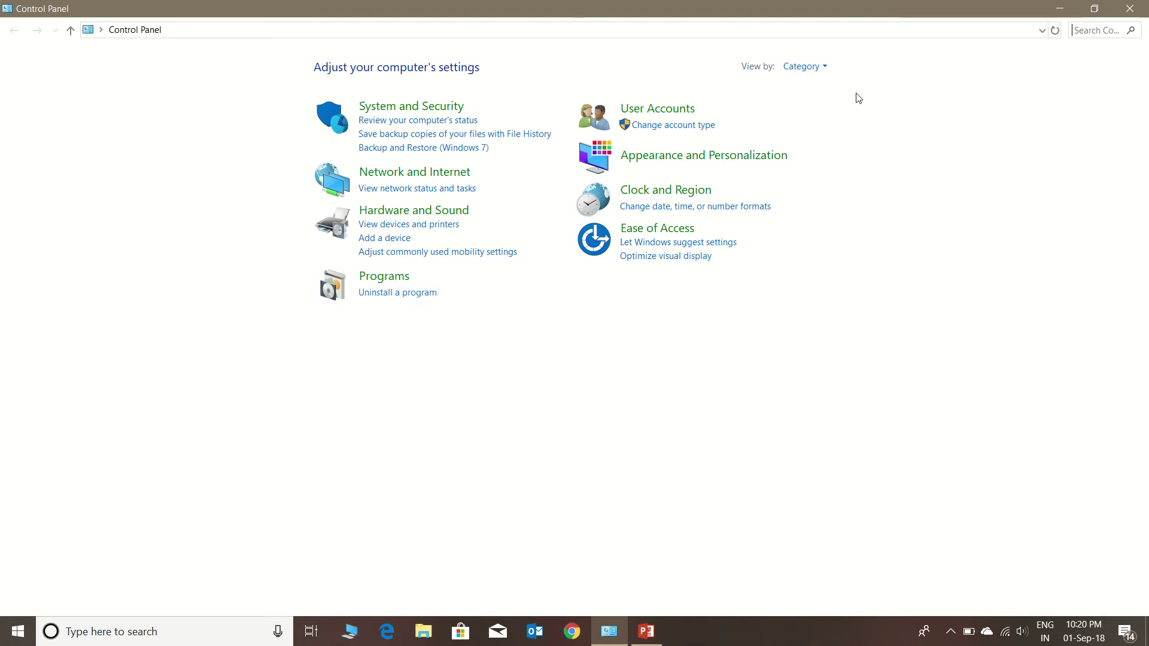
Step: Switch Control Panel to Small icons, open Programs and Features, and select SOLIDWORKS 2018 SP04
left_click(813, 68)
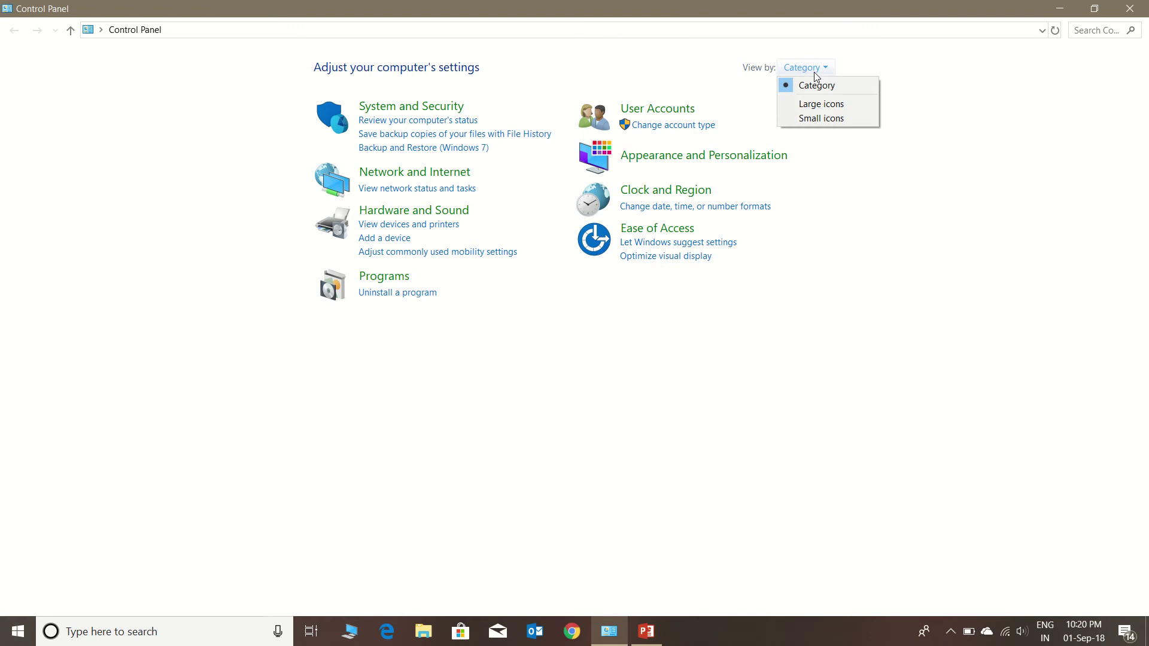
left_click(820, 118)
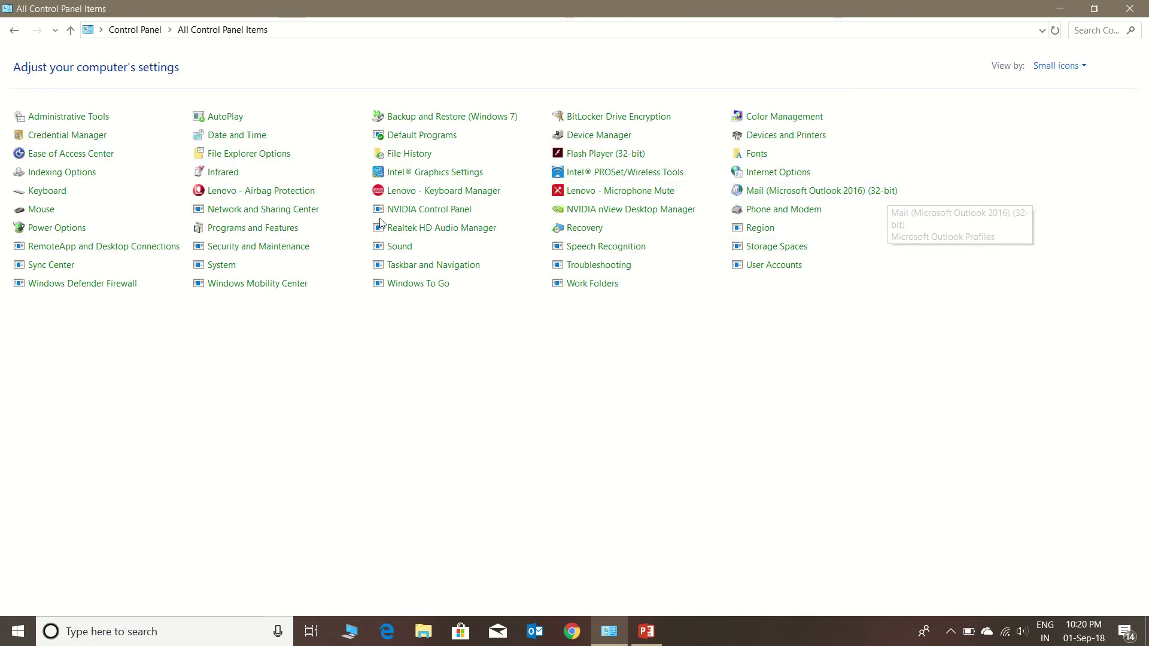
left_click(263, 228)
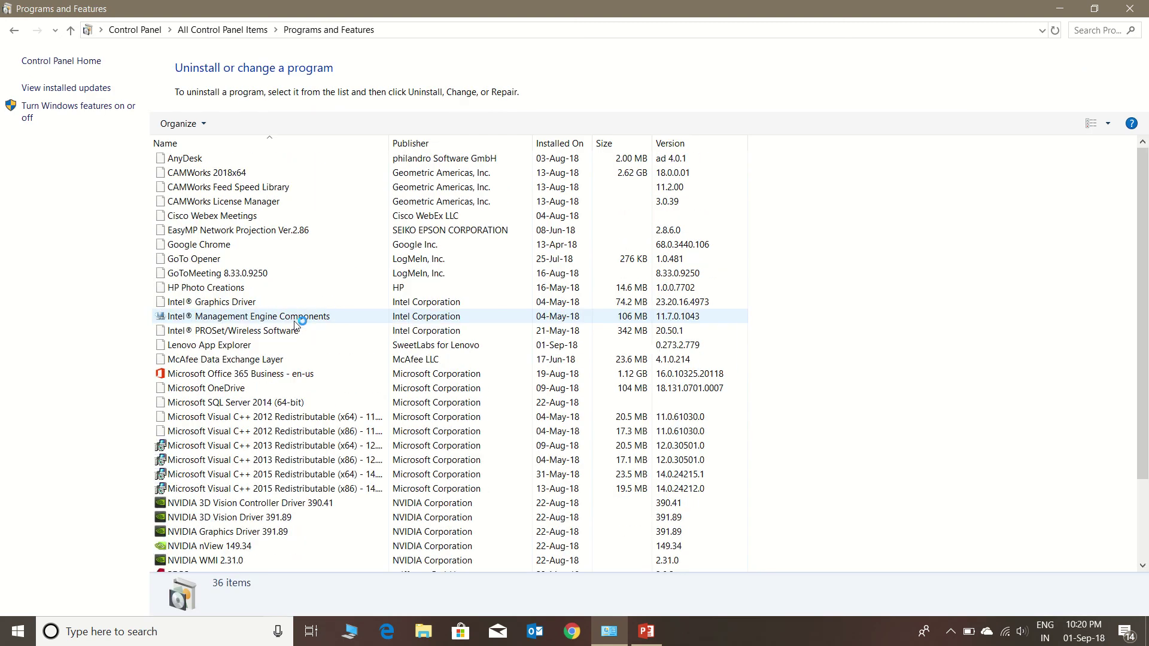
key("s")
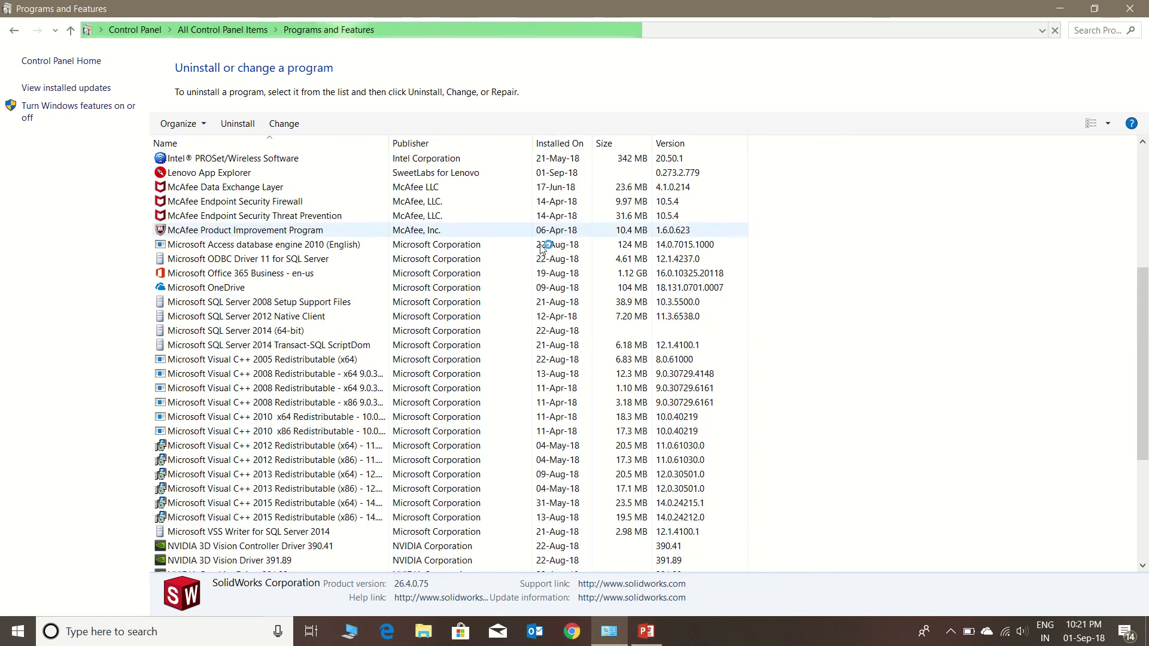
scroll(299, 287, "down", 4)
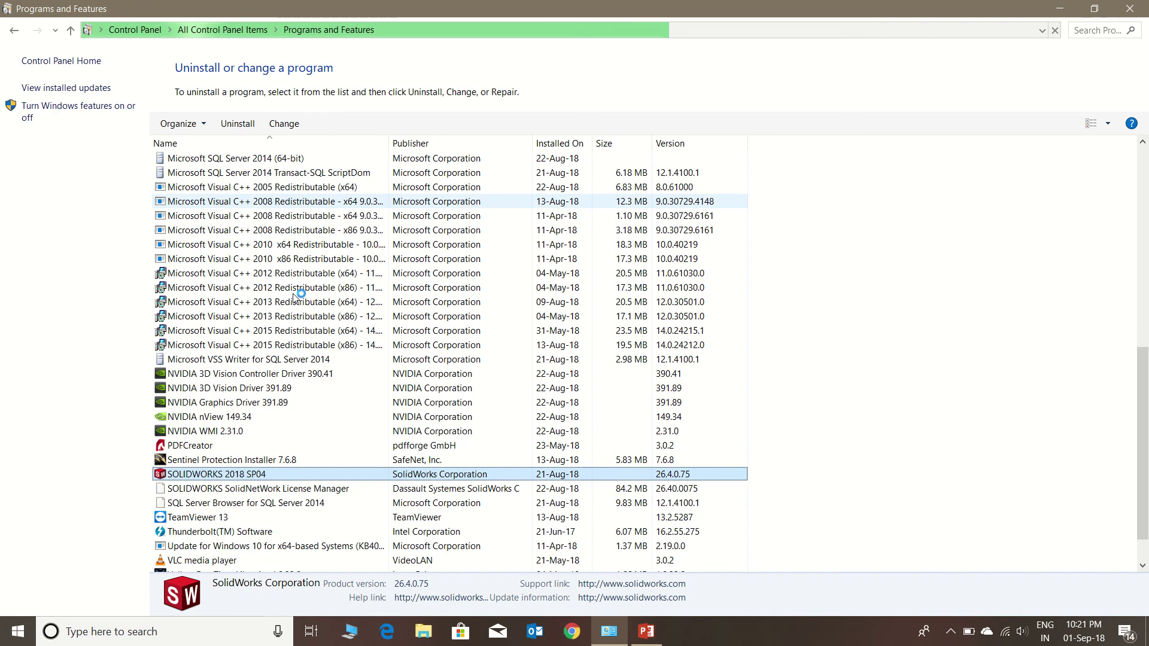
scroll(314, 326, "down", 1)
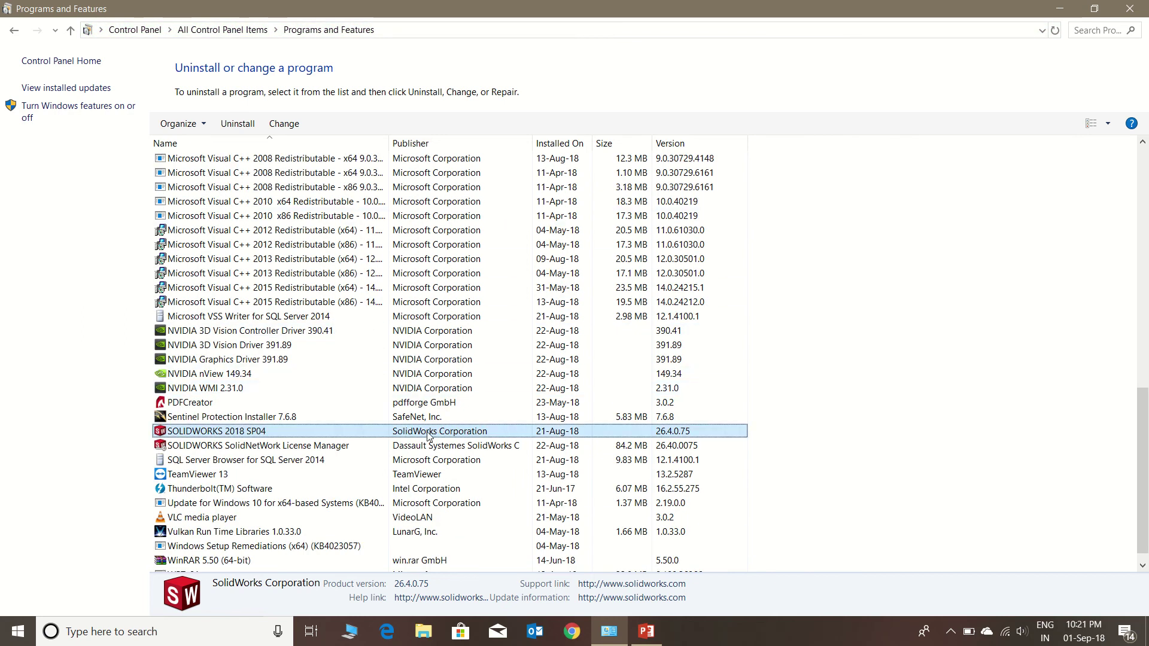
Step: Launch Change on SOLIDWORKS 2018 SP04 and reposition the SP4.0 Installation Manager window
right_click(263, 433)
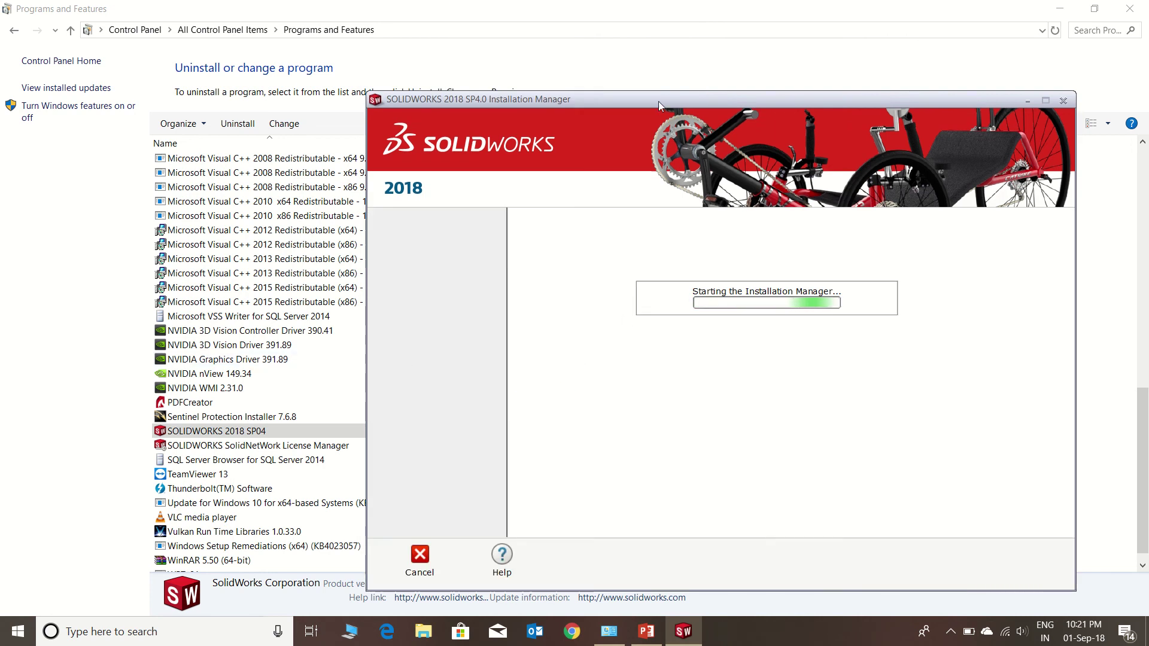
mouse_move(658, 101)
left_mouse_down()
mouse_move(602, 100)
mouse_move(471, 49)
left_mouse_up()
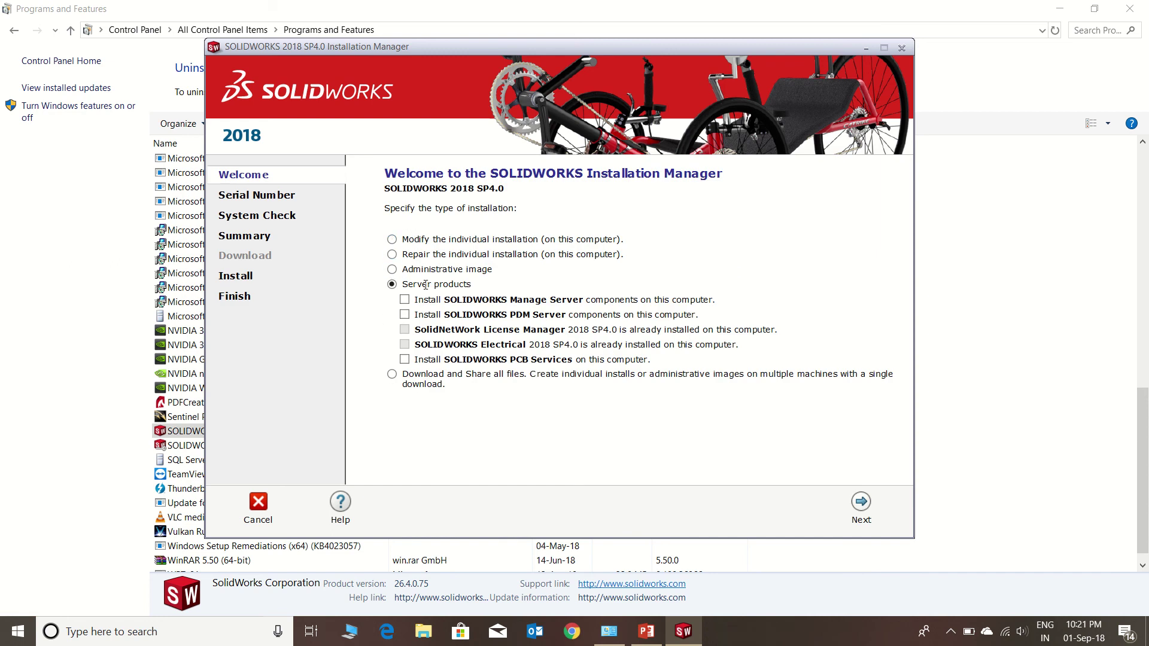
Step: Choose 'Repair the individual installation' and continue to Products to Repair
left_click(396, 256)
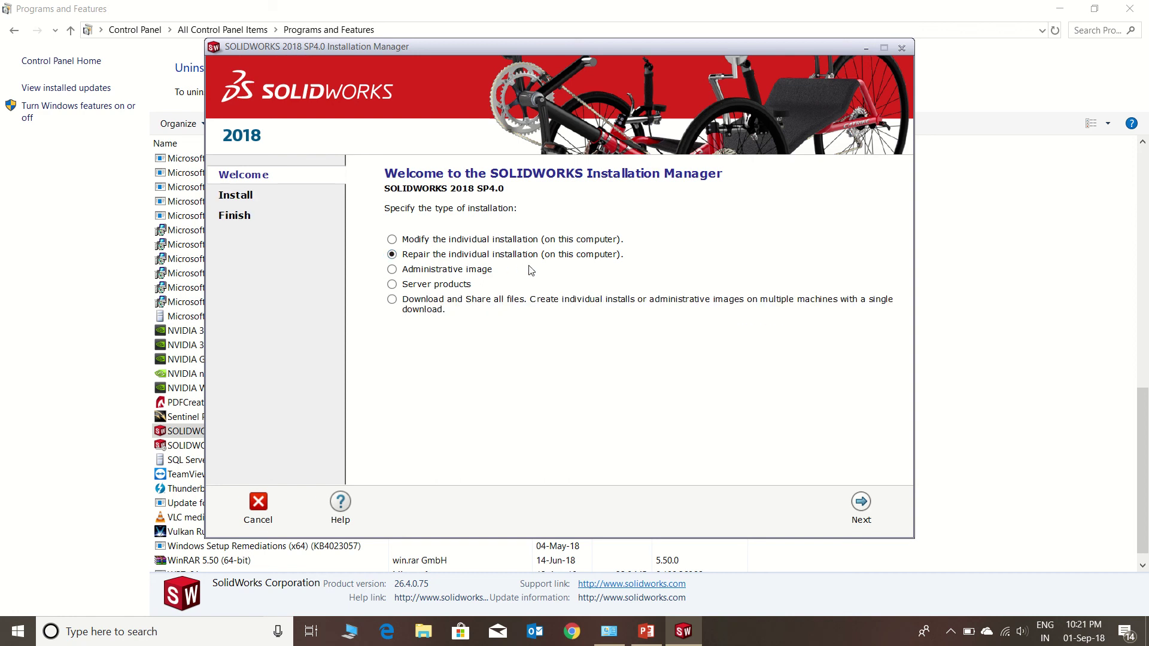
left_click(861, 504)
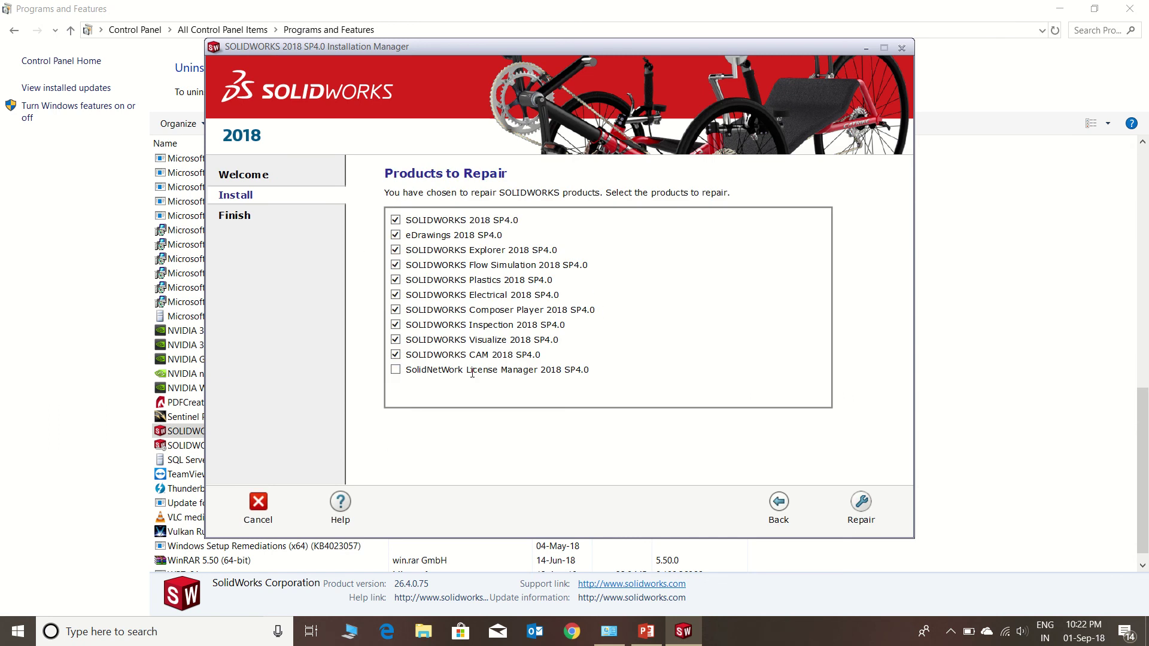
Step: Tick SolidNetWork License Manager 2018 SP4.0 for repair
left_click(395, 369)
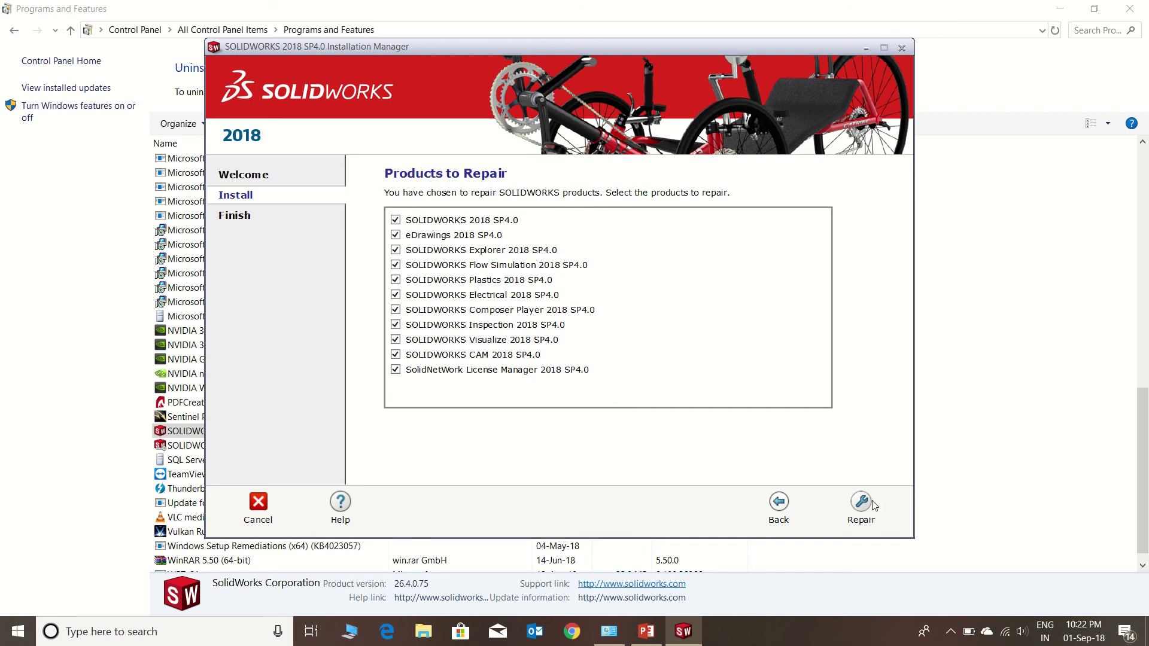